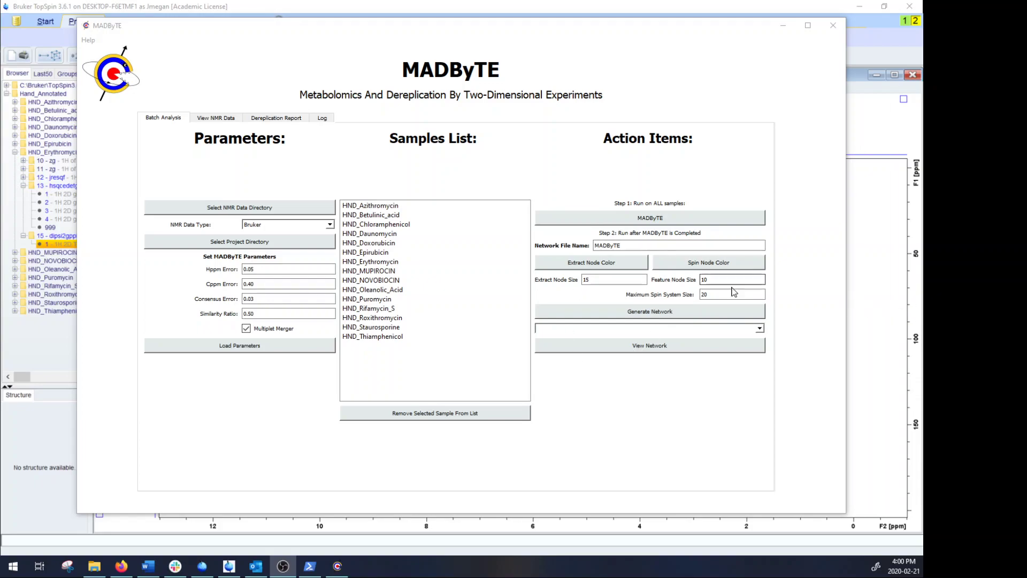
- Replace the network file name with Standard_Compounds_1
click(634, 245)
click(635, 246)
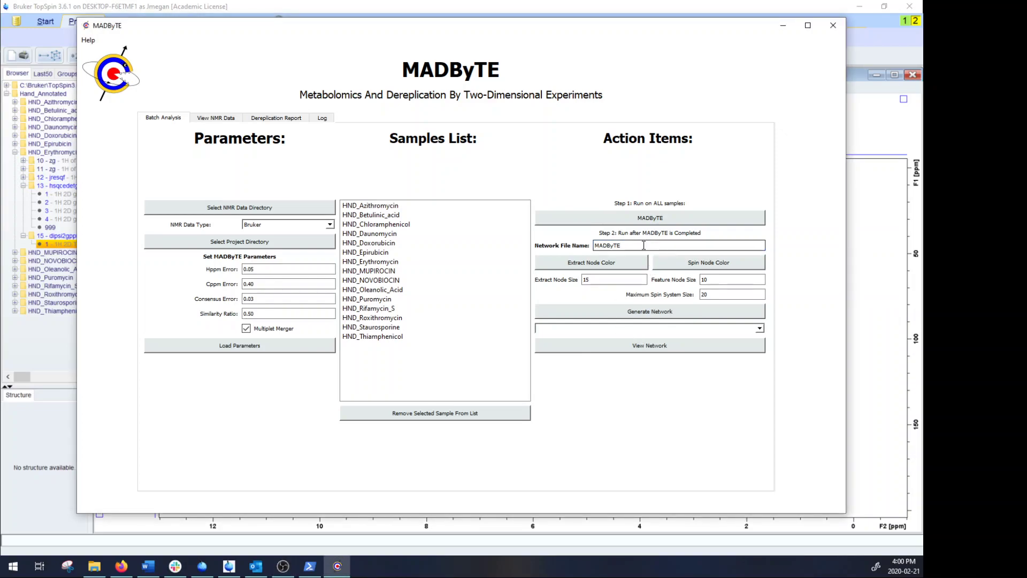
double_click(646, 246)
click(649, 249)
key(BackSpace)
key(BackSpace)
key(BackSpace)
key(BackSpace)
key(BackSpace)
key(BackSpace)
text(Standard_Compounds_1)
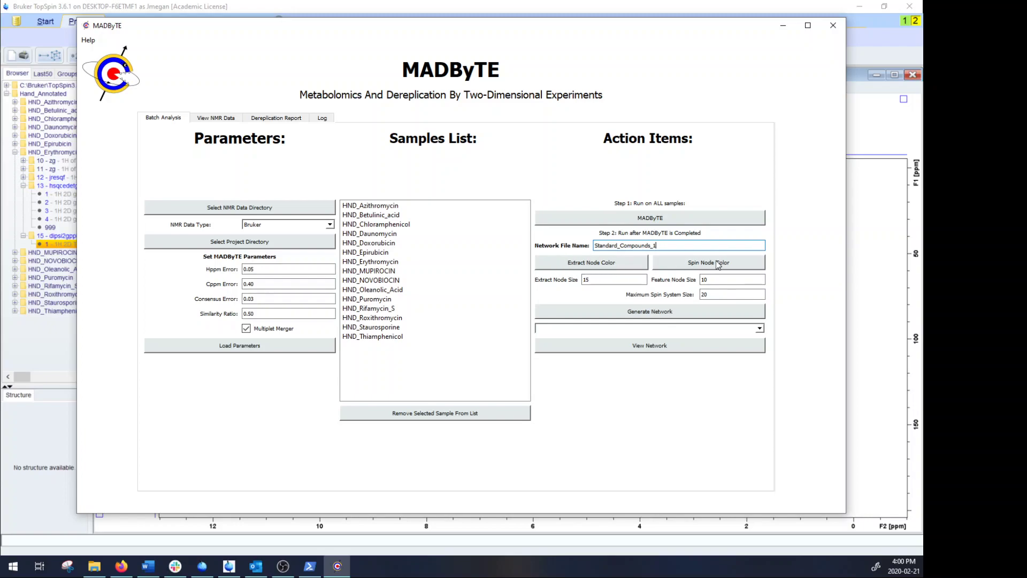
- Set the spin node color to magenta (#ff0cff)
click(717, 265)
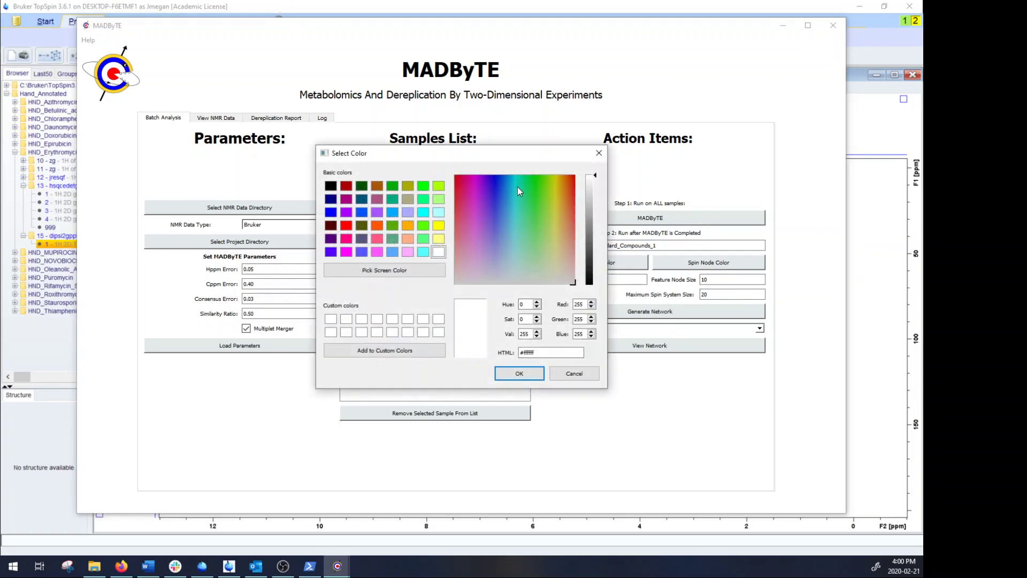
click(476, 181)
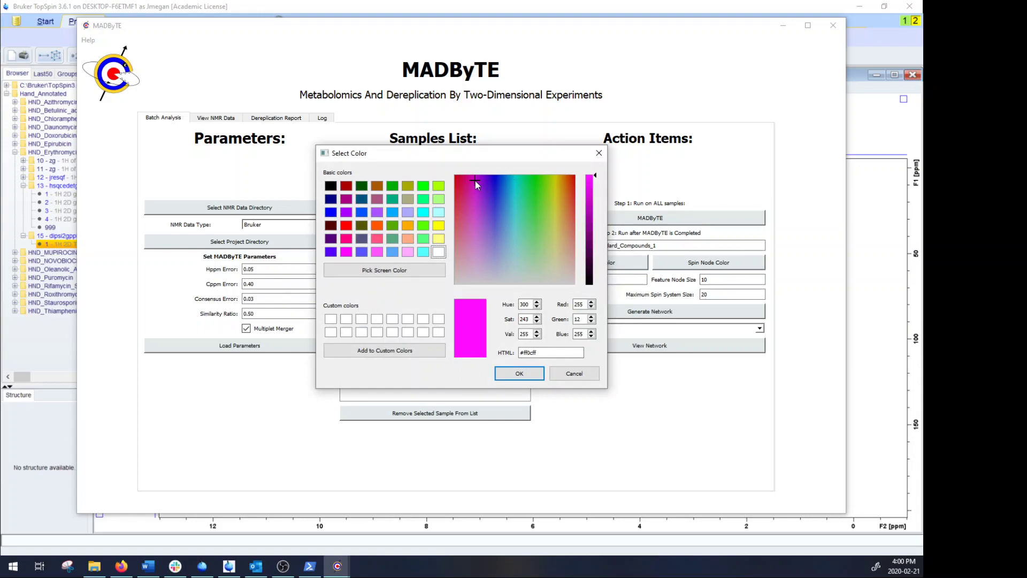
click(520, 373)
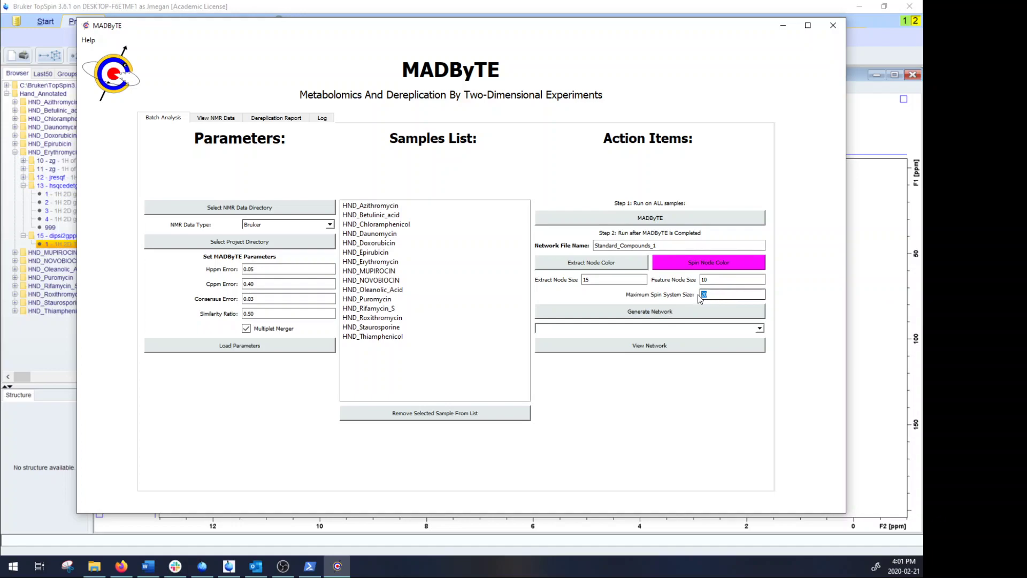
- Generate the network with a maximum spin system size of 20 and dismiss the completion message
double_click(704, 295)
click(707, 295)
double_click(731, 294)
click(731, 294)
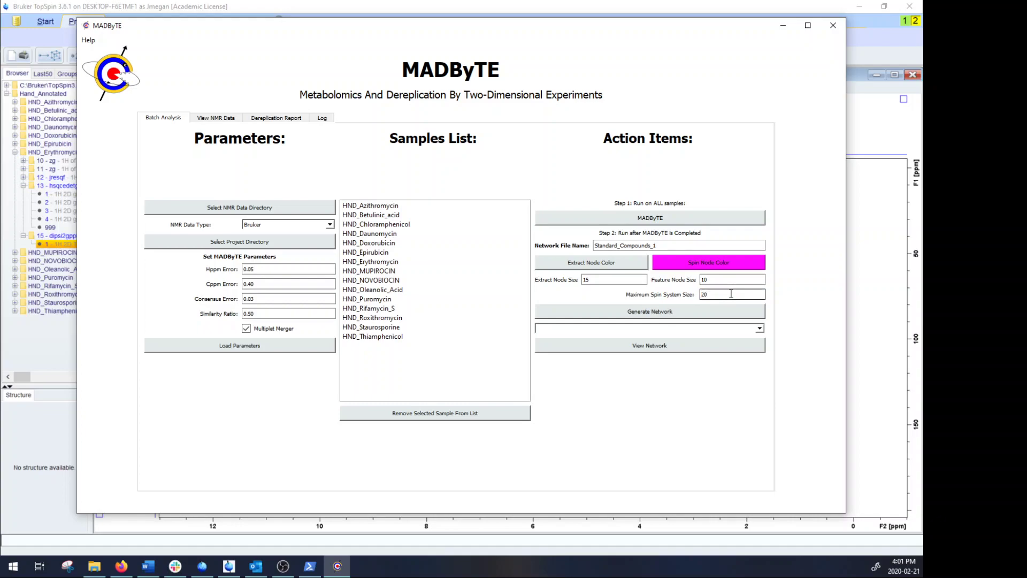
click(681, 306)
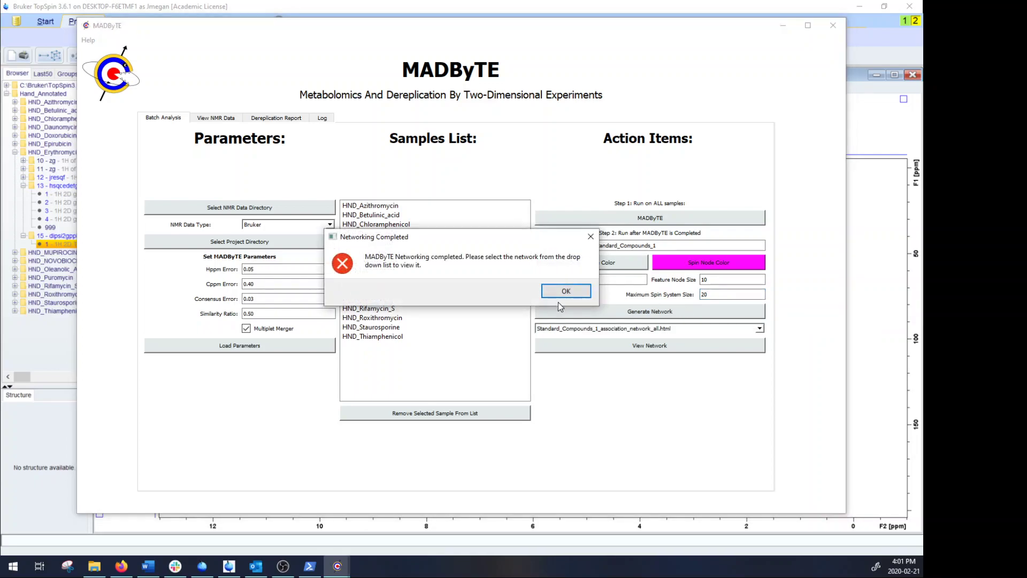
click(559, 295)
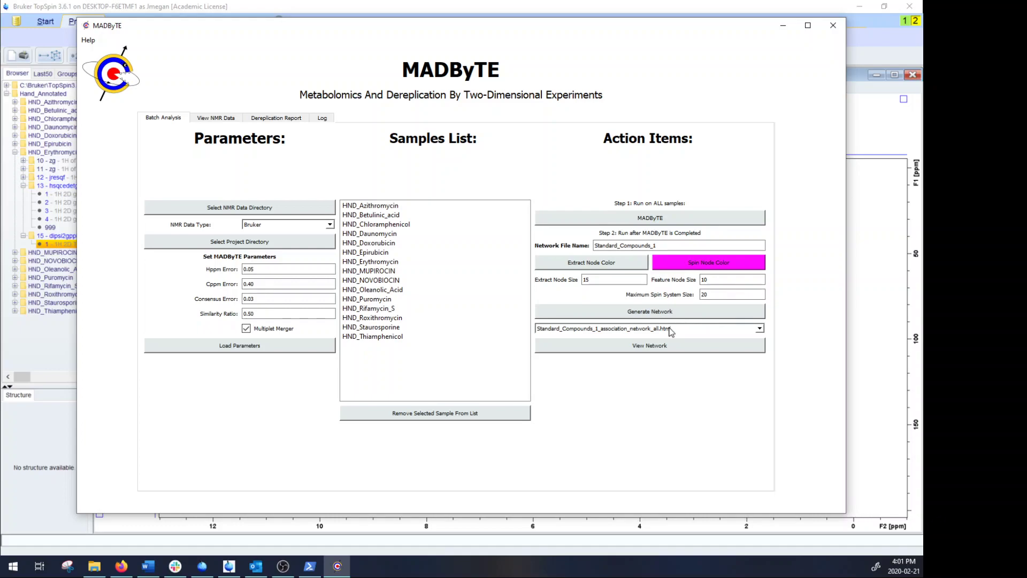
- Open Standard_Compounds_1_association_network_all.html in the network viewer
click(697, 333)
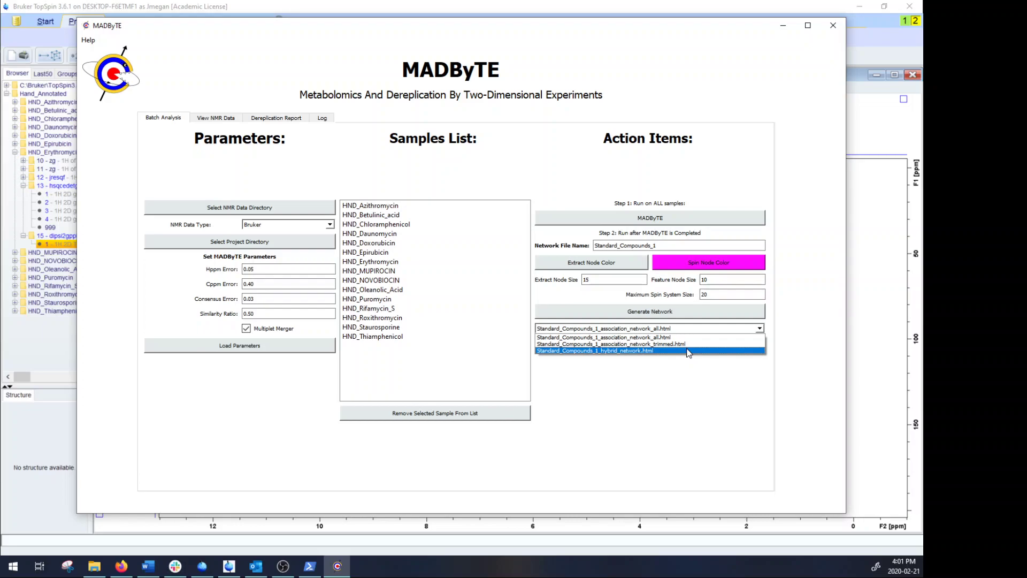
click(684, 338)
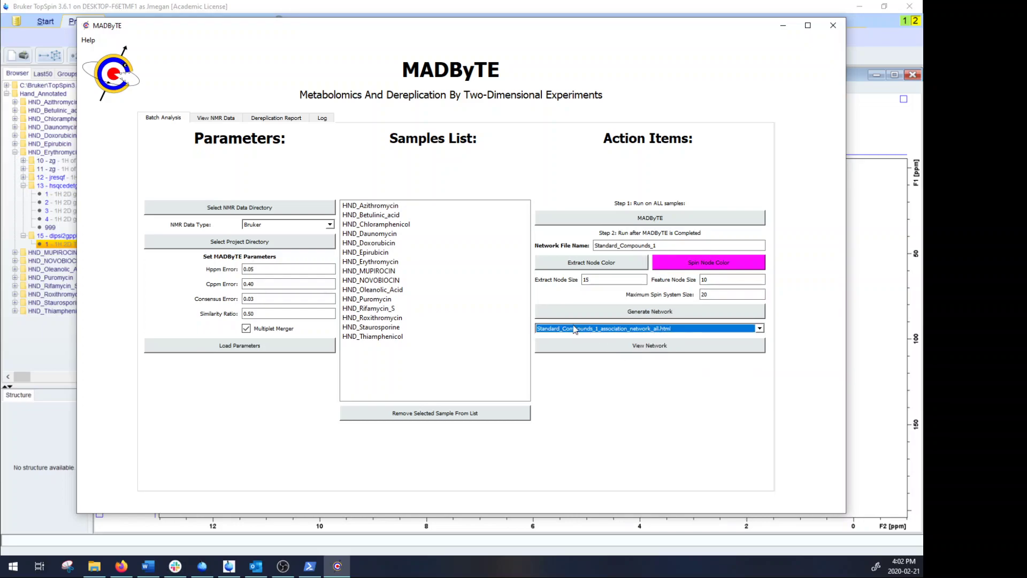
click(656, 349)
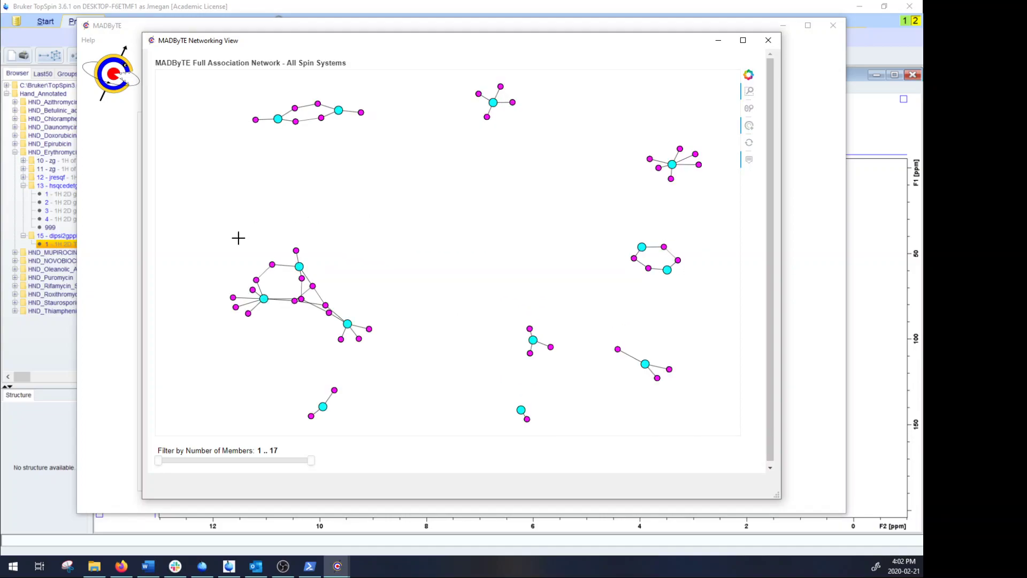
- Zoom in on the large cluster with three extract nodes, inspect its extract and spin system nodes, and reset the view
drag(199, 199, 415, 348)
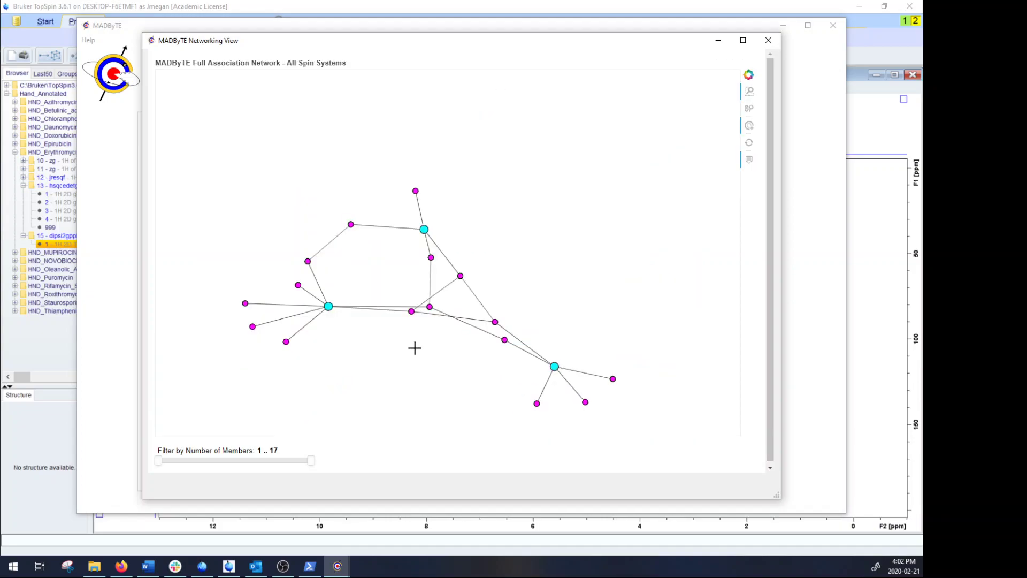
mouse_move(555, 363)
mouse_move(327, 304)
mouse_move(351, 224)
mouse_move(308, 260)
mouse_move(496, 322)
click(750, 155)
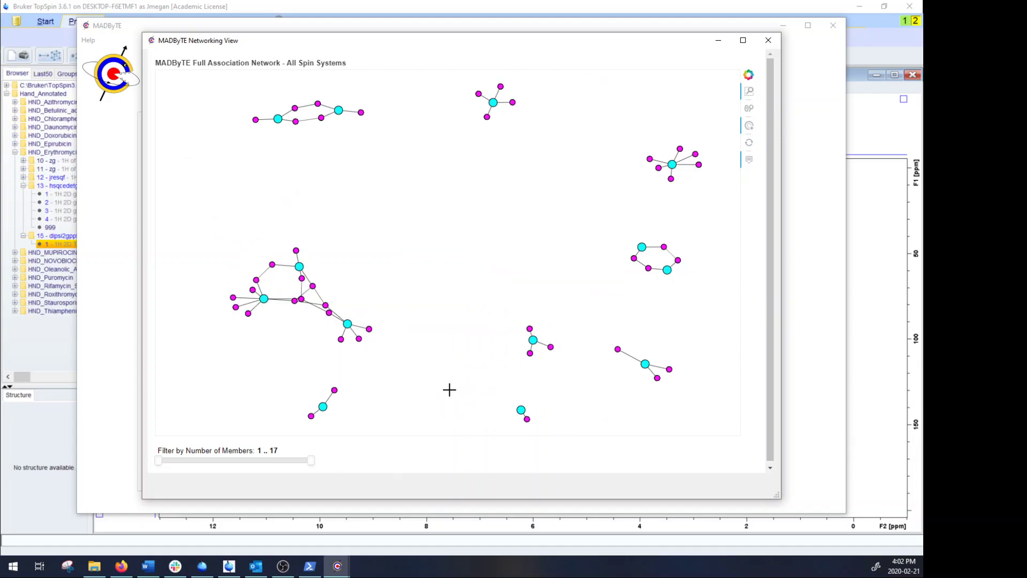
- Filter the full association network to spin systems with 5 to 7 members, inspect a remaining node, and close the network view
click(309, 459)
drag(309, 460, 309, 460)
drag(309, 461, 242, 461)
click(161, 463)
drag(161, 462, 215, 460)
click(241, 460)
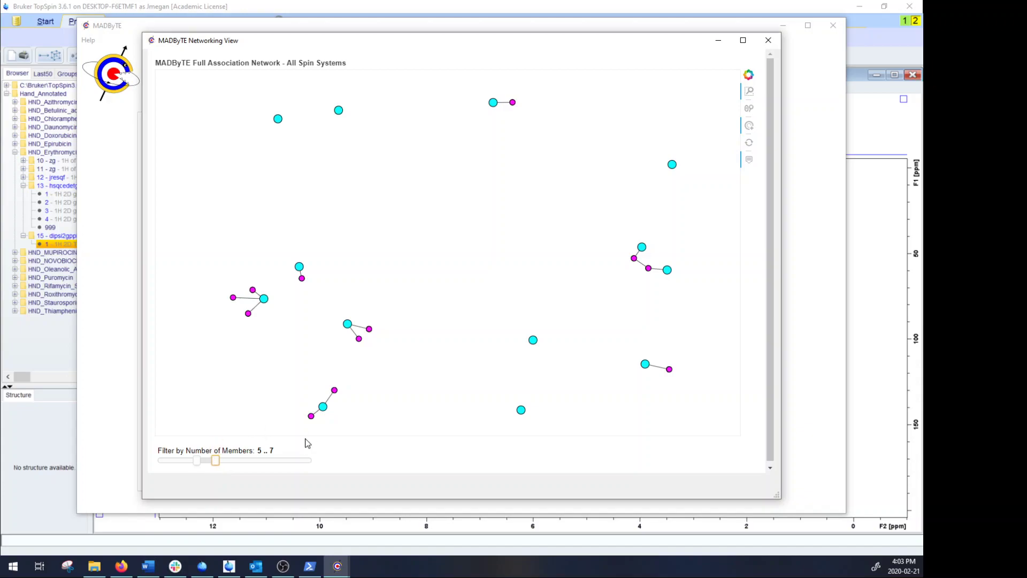
mouse_move(648, 268)
click(769, 41)
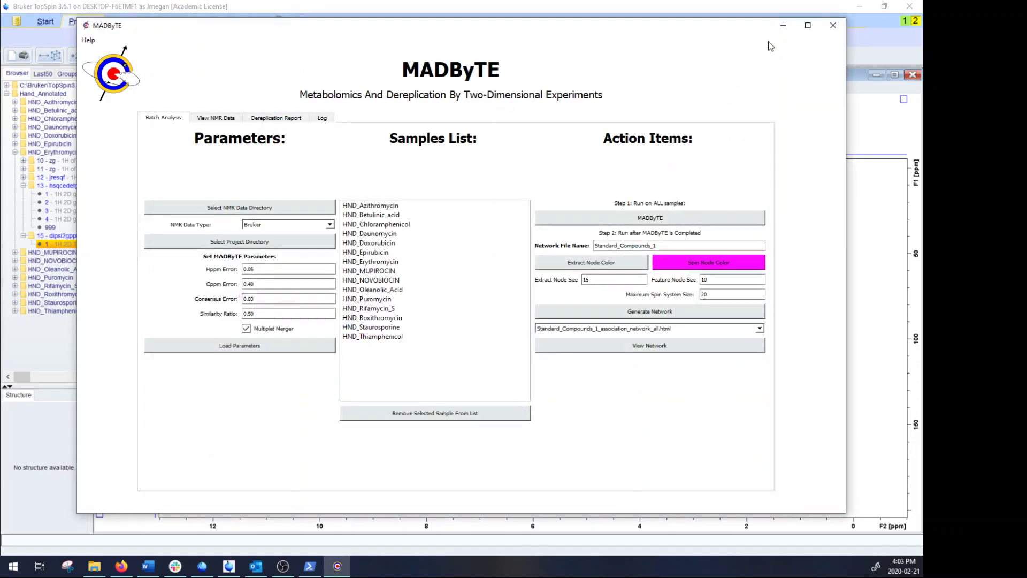
- Open Standard_Compounds_1_association_network_trimmed.html in the network viewer
click(655, 328)
click(656, 344)
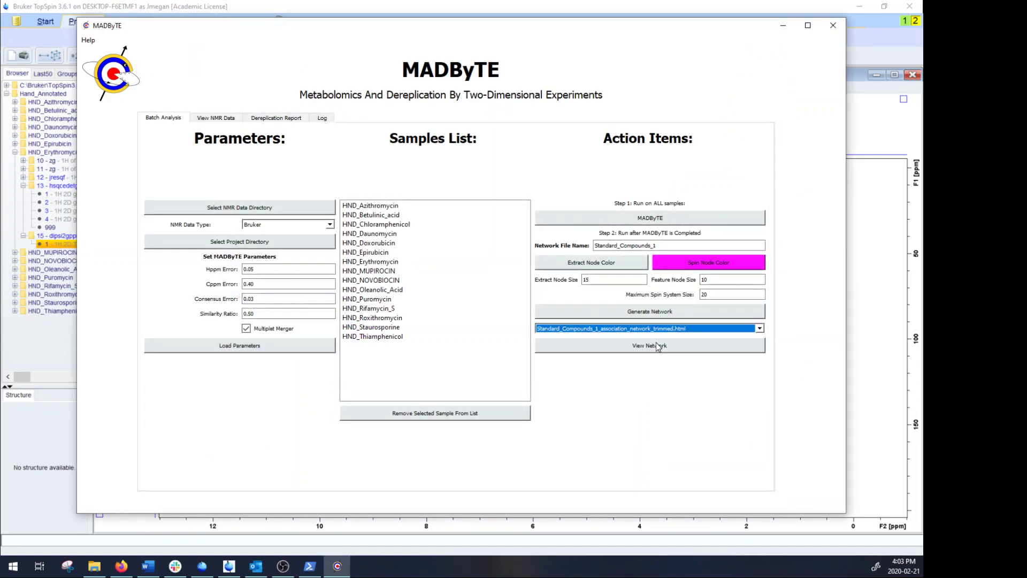
click(654, 346)
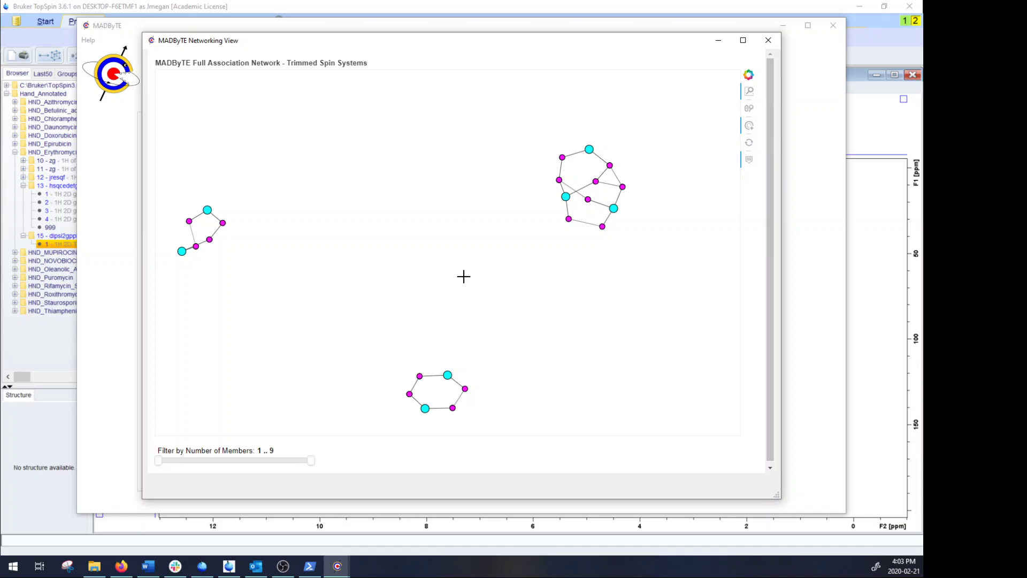
- Zoom in on the trimmed cluster with three extract nodes, inspect its nodes, and reset and close the view
drag(512, 109, 654, 272)
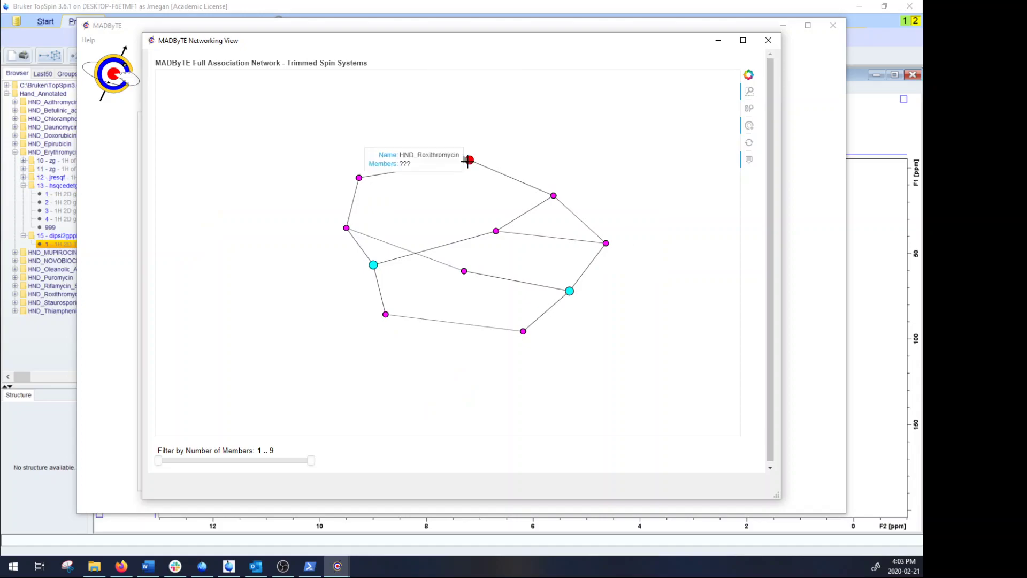
mouse_move(374, 264)
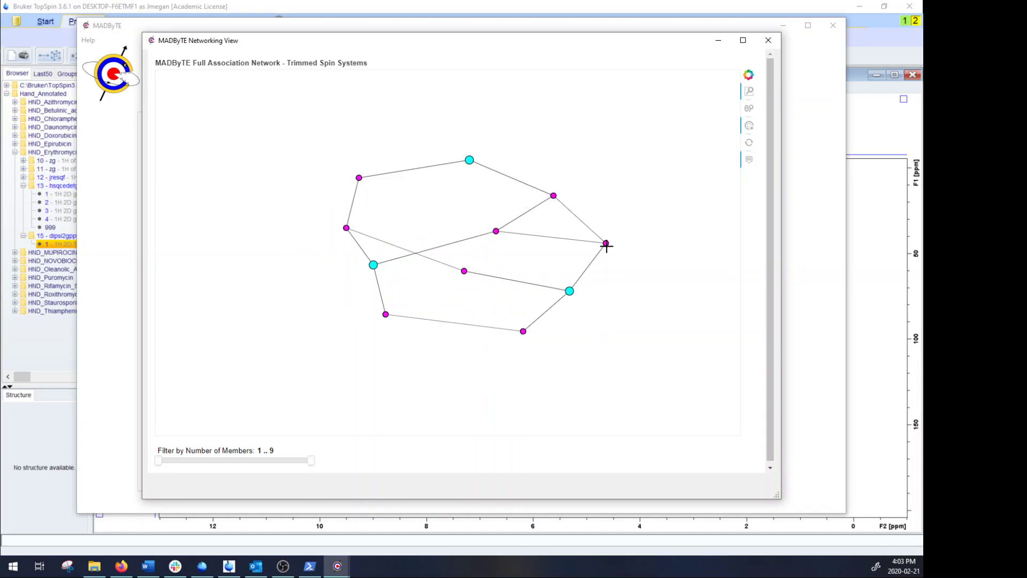
click(749, 142)
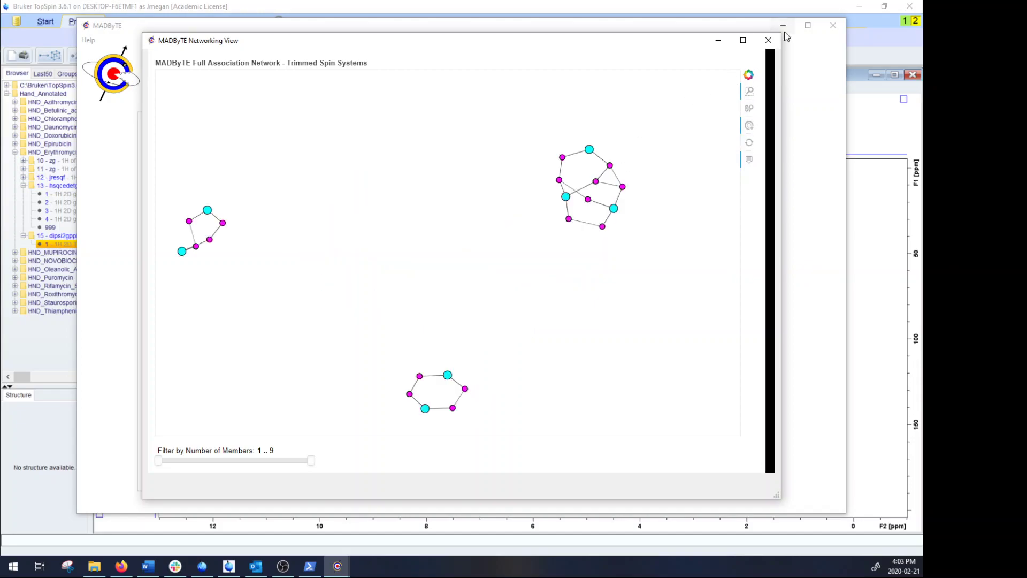
click(768, 40)
- Open Standard_Compounds_1_hybrid_network.html and inspect the spin system node shared by the three extracts in the largest cluster
click(637, 328)
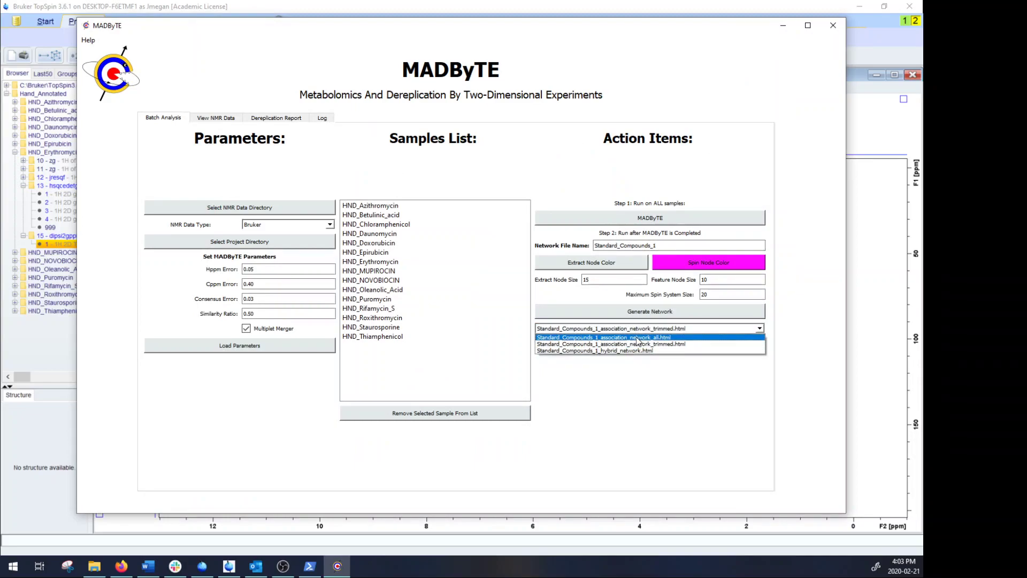
click(638, 349)
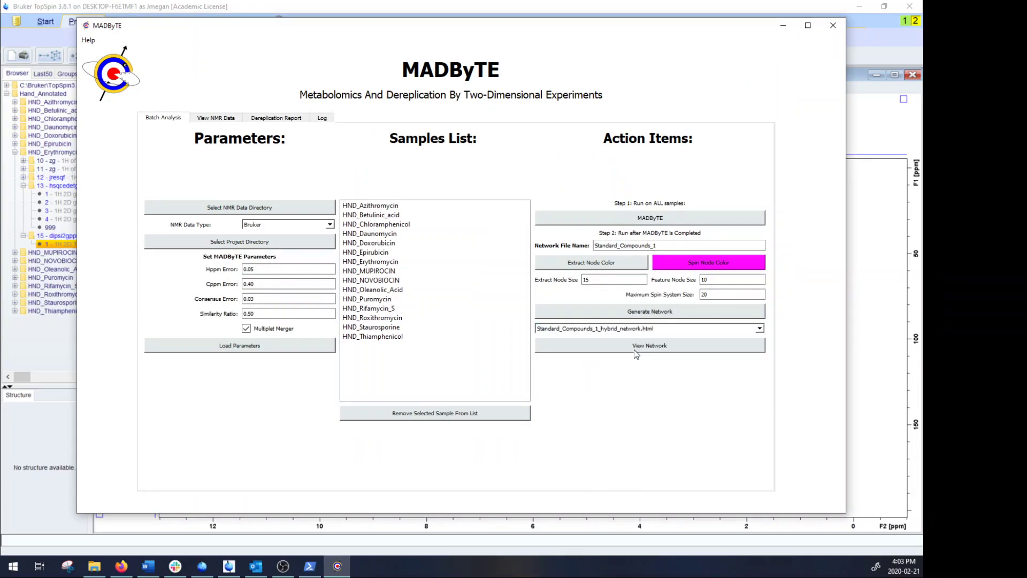
click(636, 348)
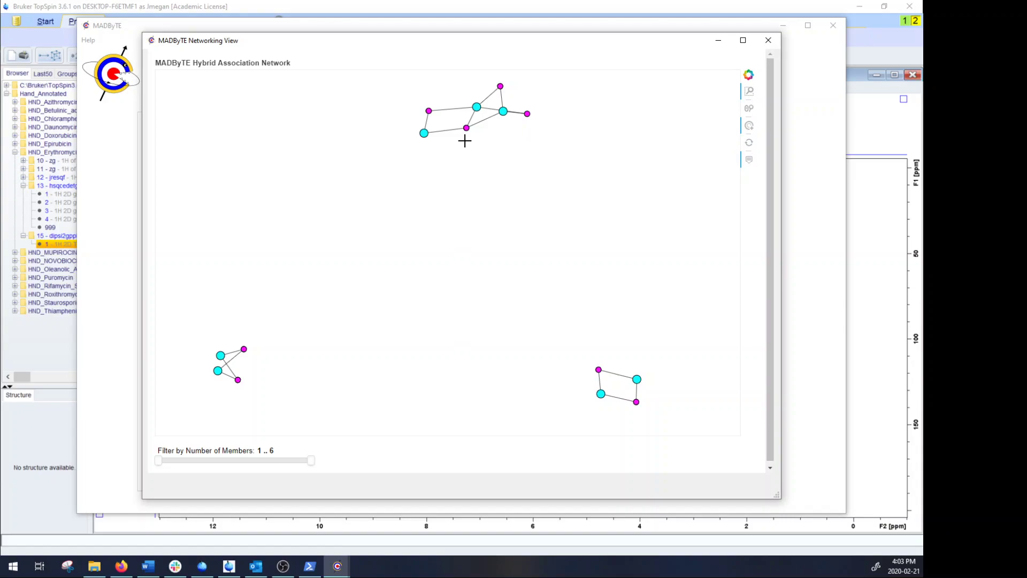
mouse_move(466, 128)
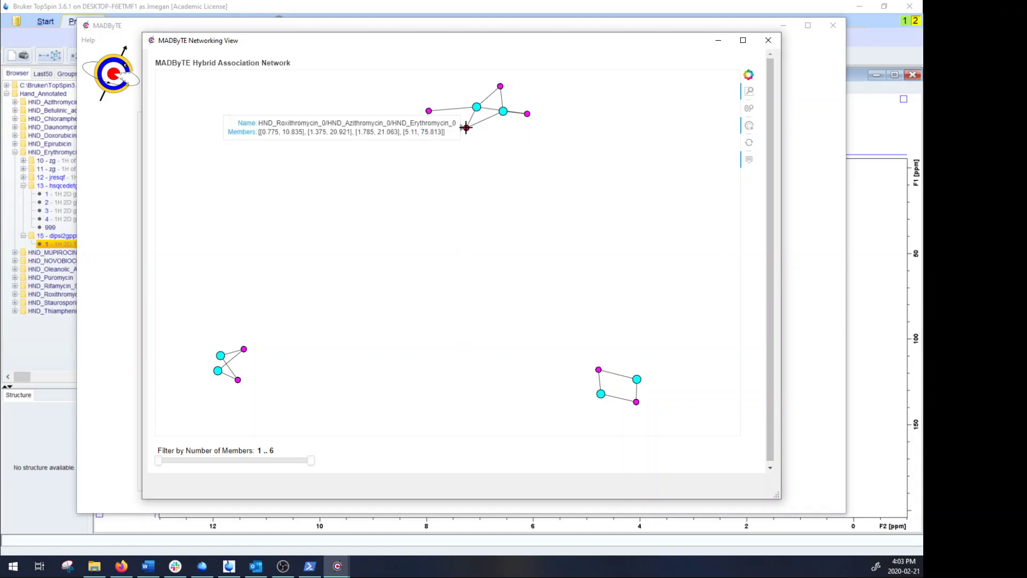